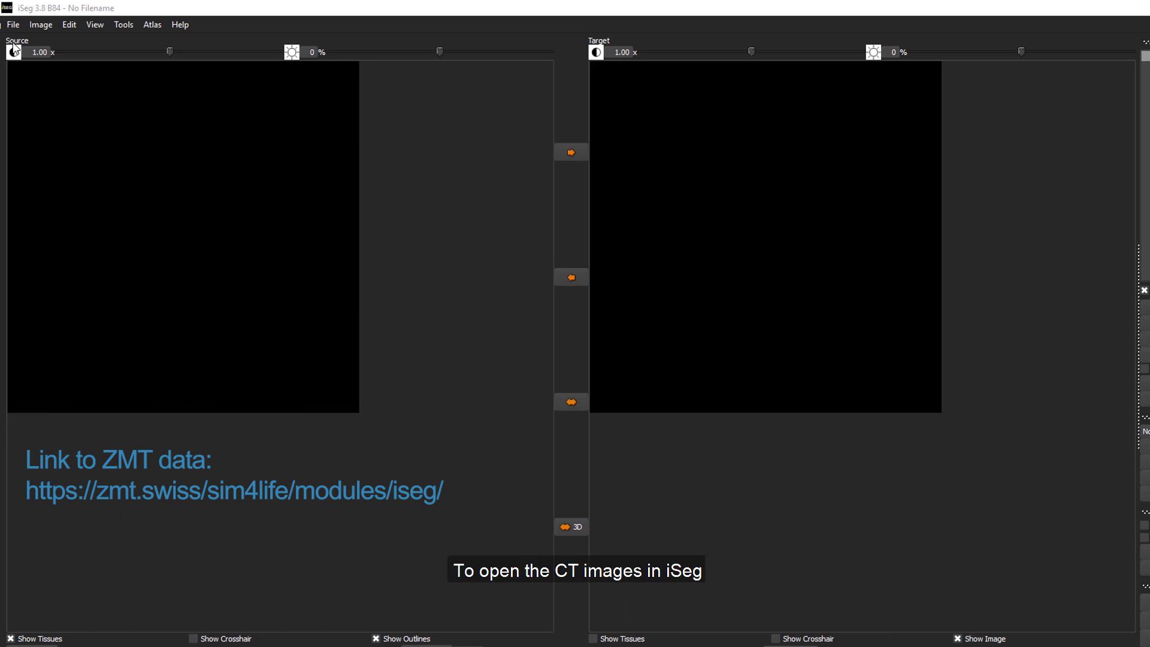
Start a DICOM import and browse from the Desktop to the BASSIN - 8577 slice folder.
left_click(12, 24)
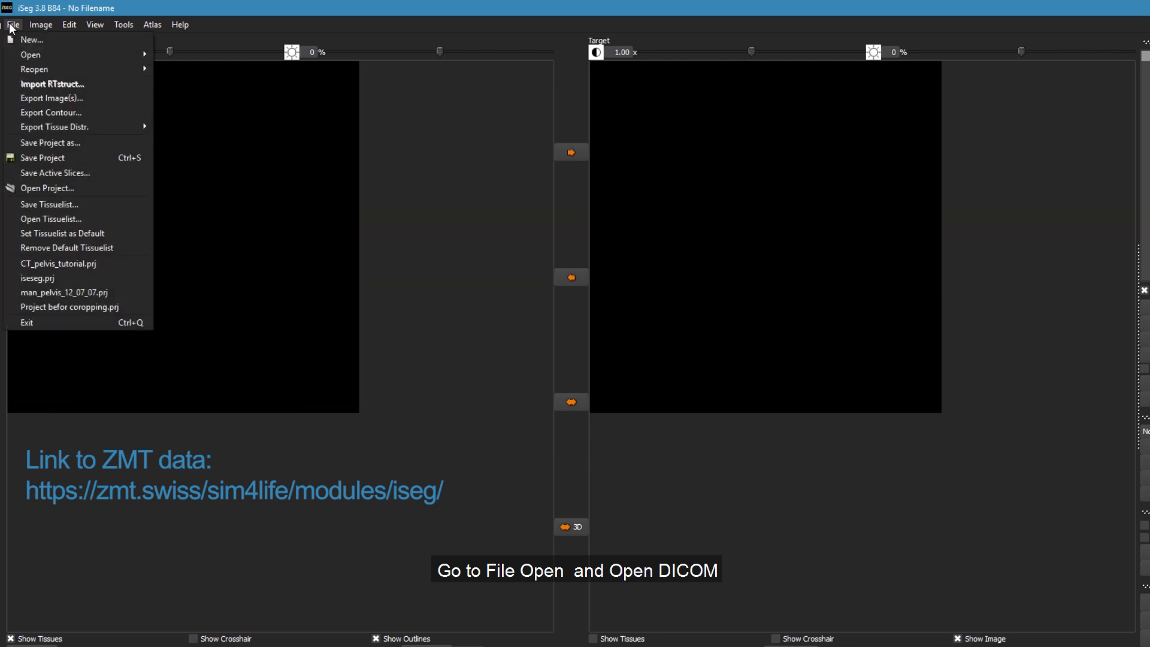
mouse_move(29, 54)
left_click(195, 60)
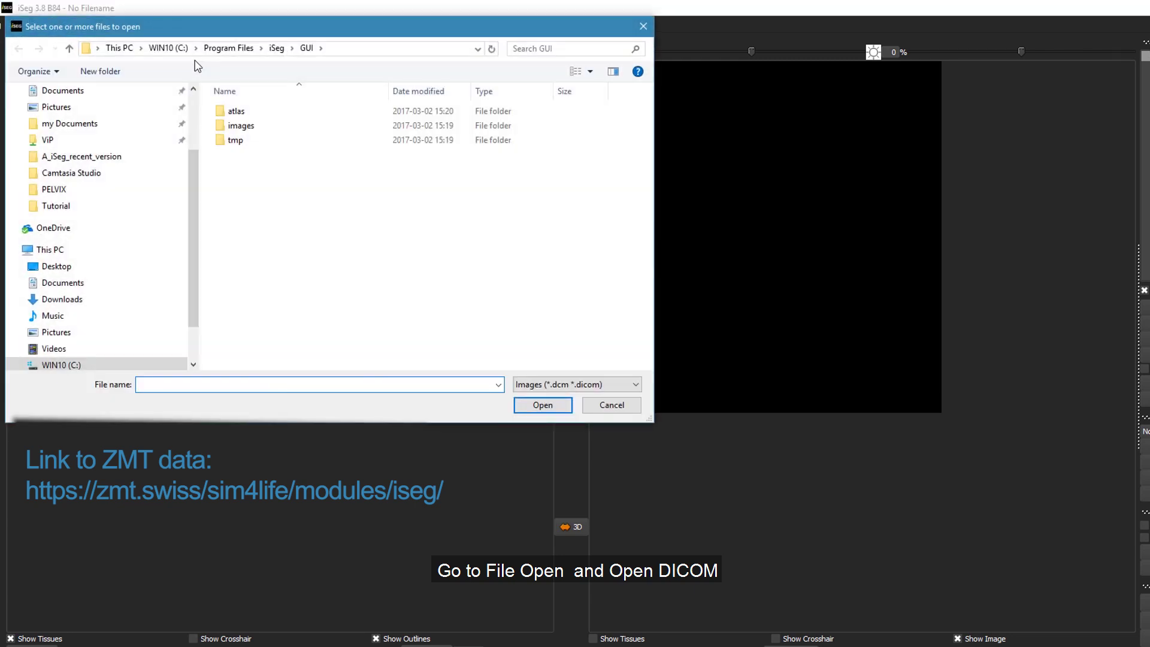
left_click(72, 267)
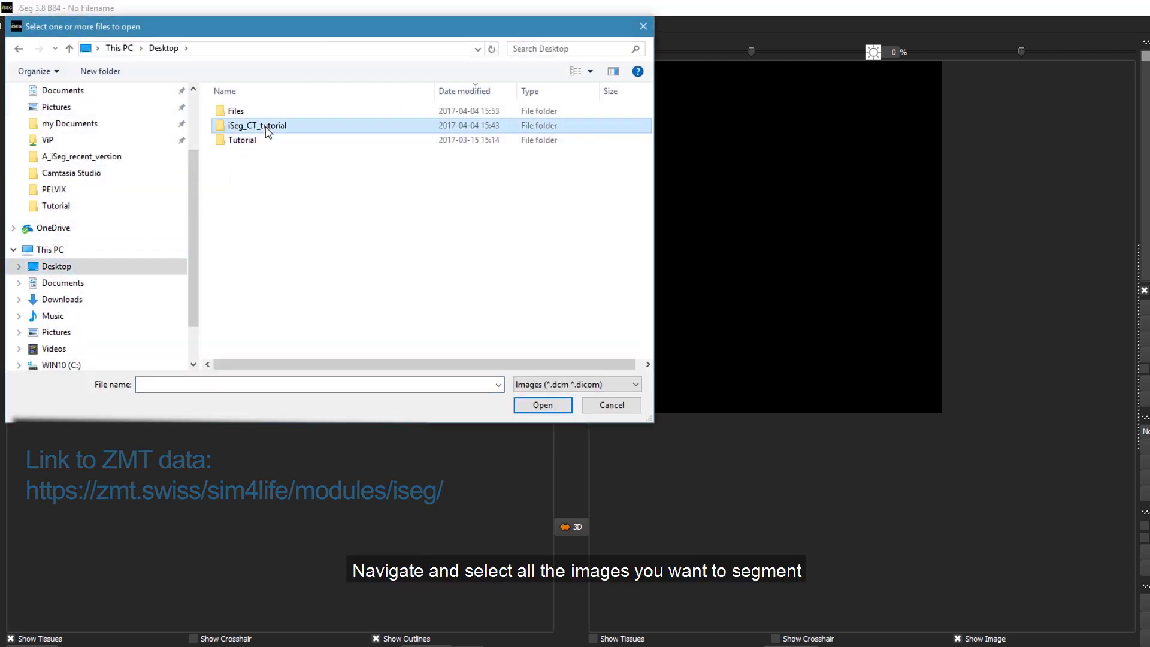
double_click(261, 126)
double_click(261, 115)
double_click(261, 125)
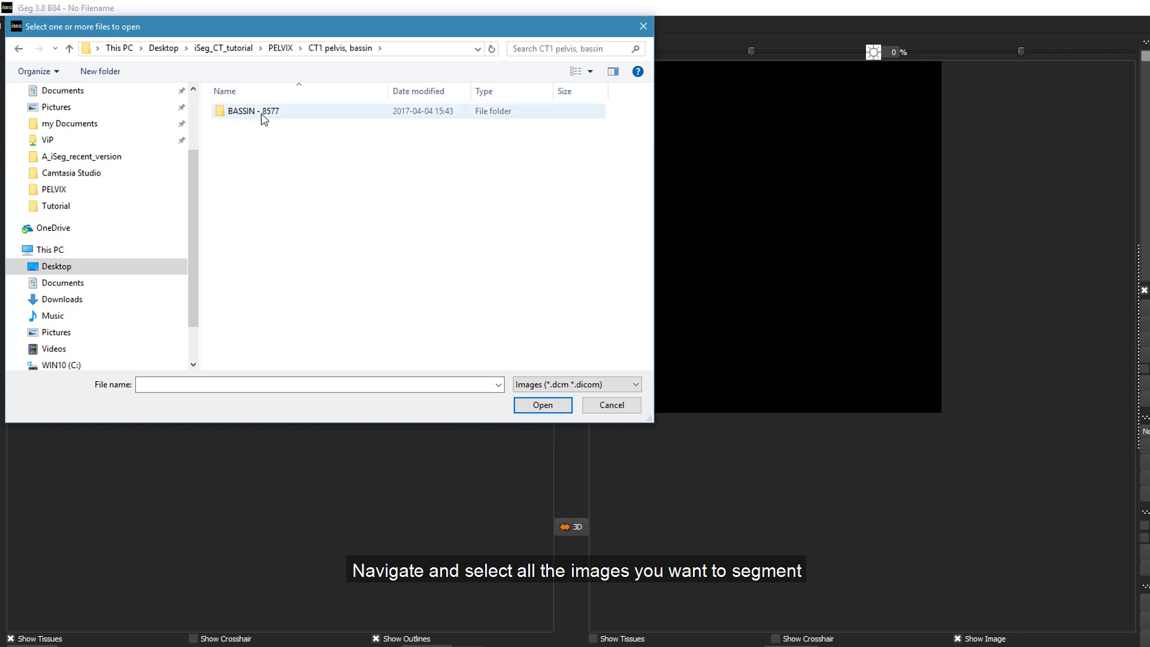
double_click(264, 119)
scroll(285, 305, "down", 15)
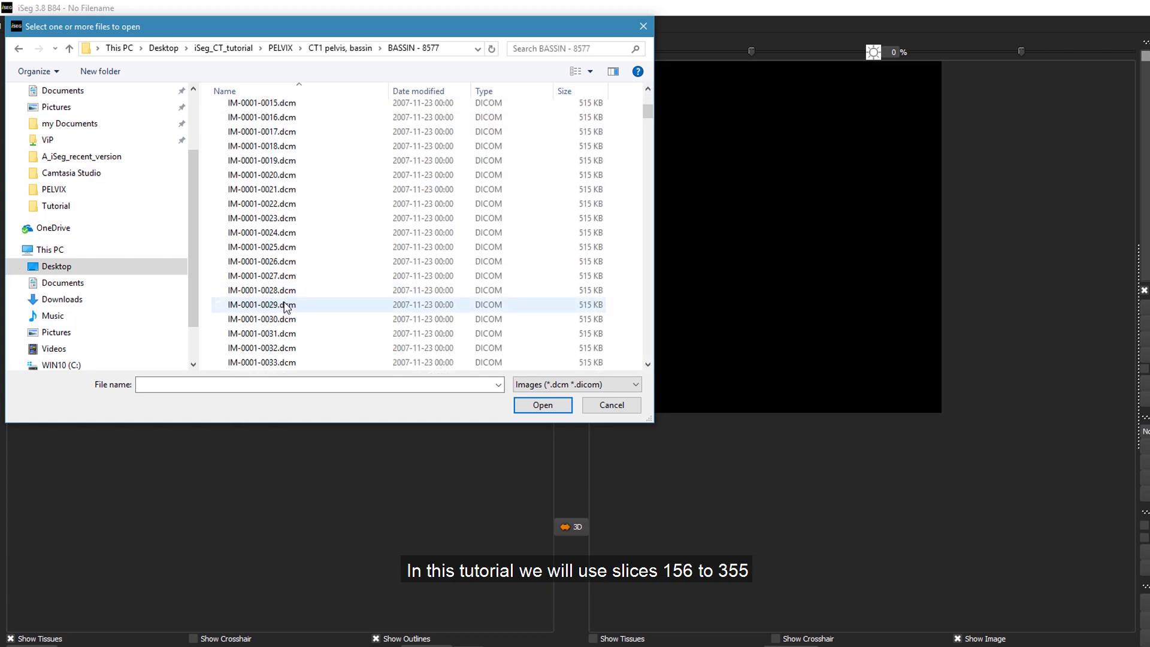
scroll(288, 311, "down", 20)
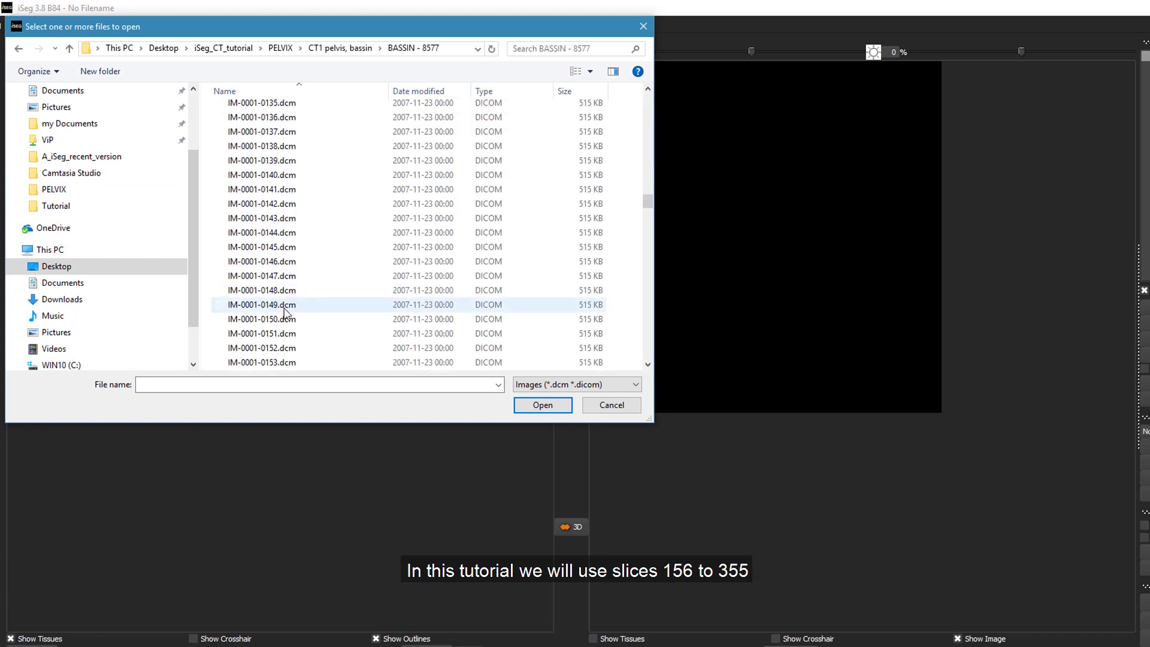
Load slices IM-0001-0156 through IM-0001-0355 as the CT series.
left_click(292, 276)
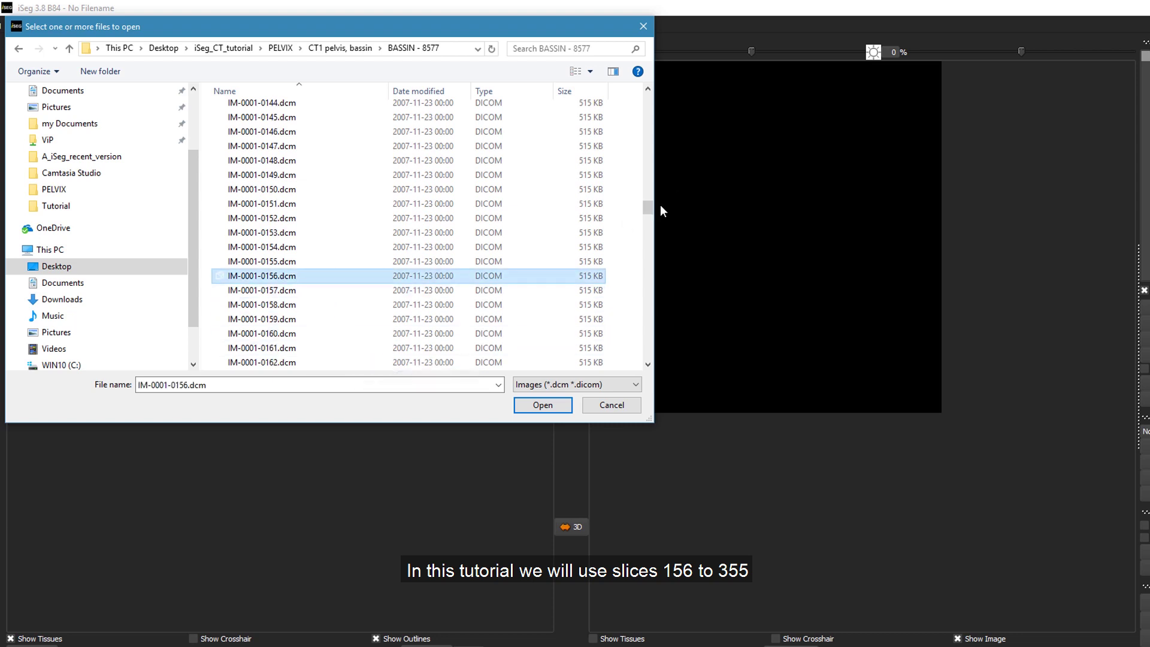
scroll(650, 321, "down", 20)
scroll(651, 321, "down", 20)
left_click(282, 362, "shift")
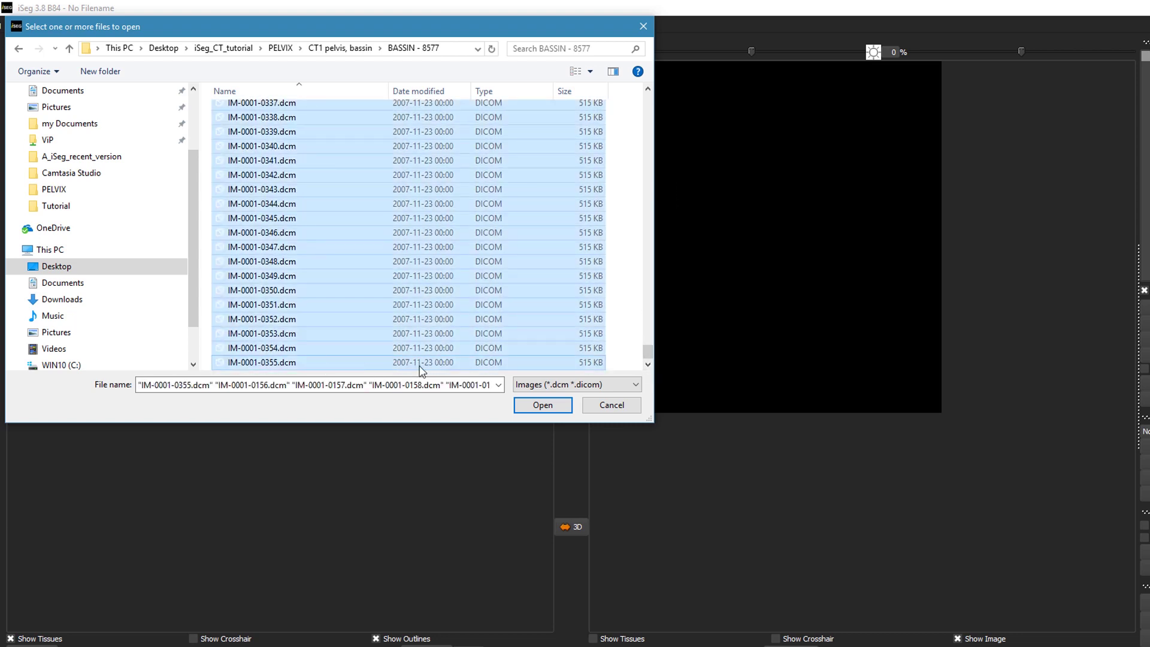
left_click(537, 405)
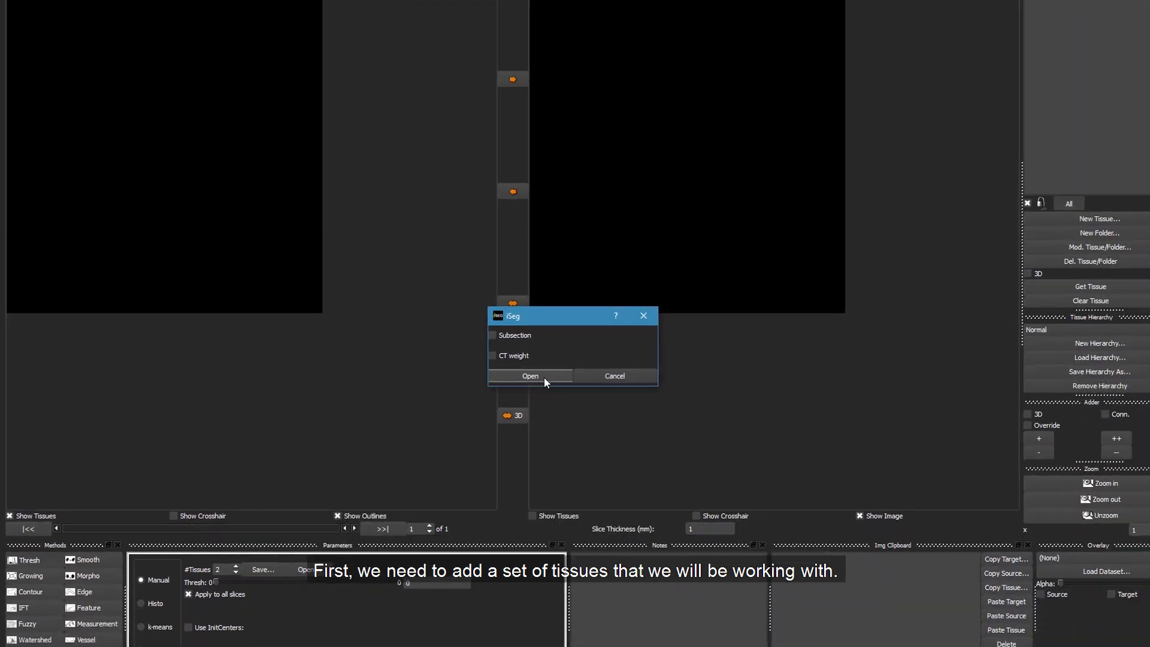
left_click(528, 350)
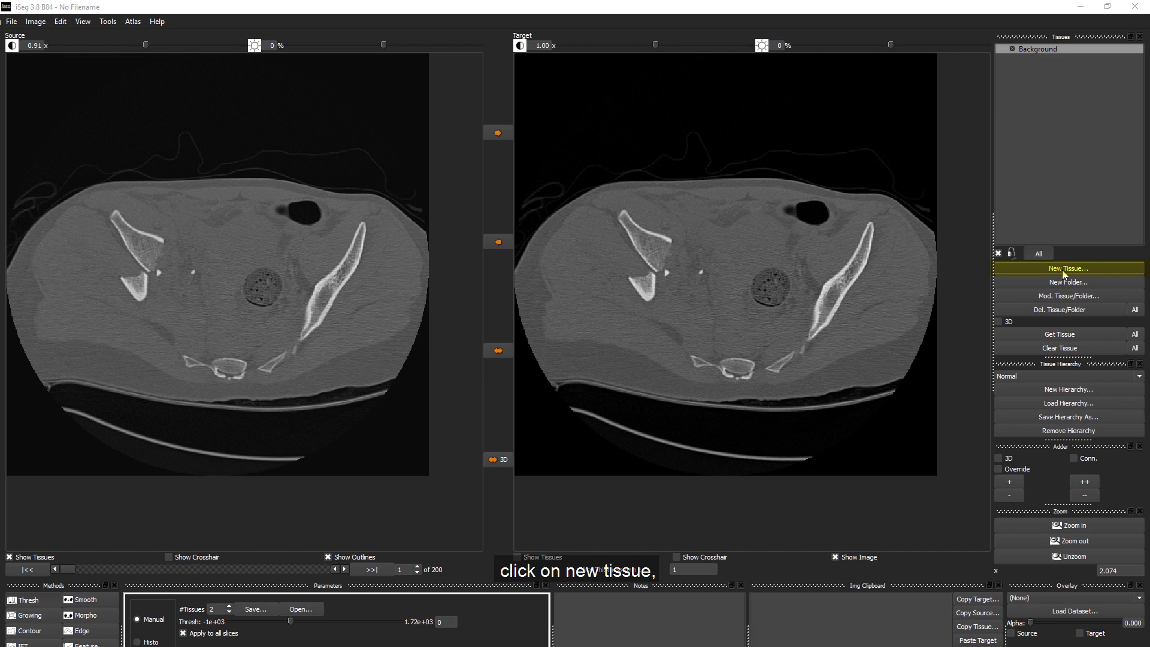
Create a new tissue named Heart coloured pure blue (Blue 255) and add it.
left_click(1061, 200)
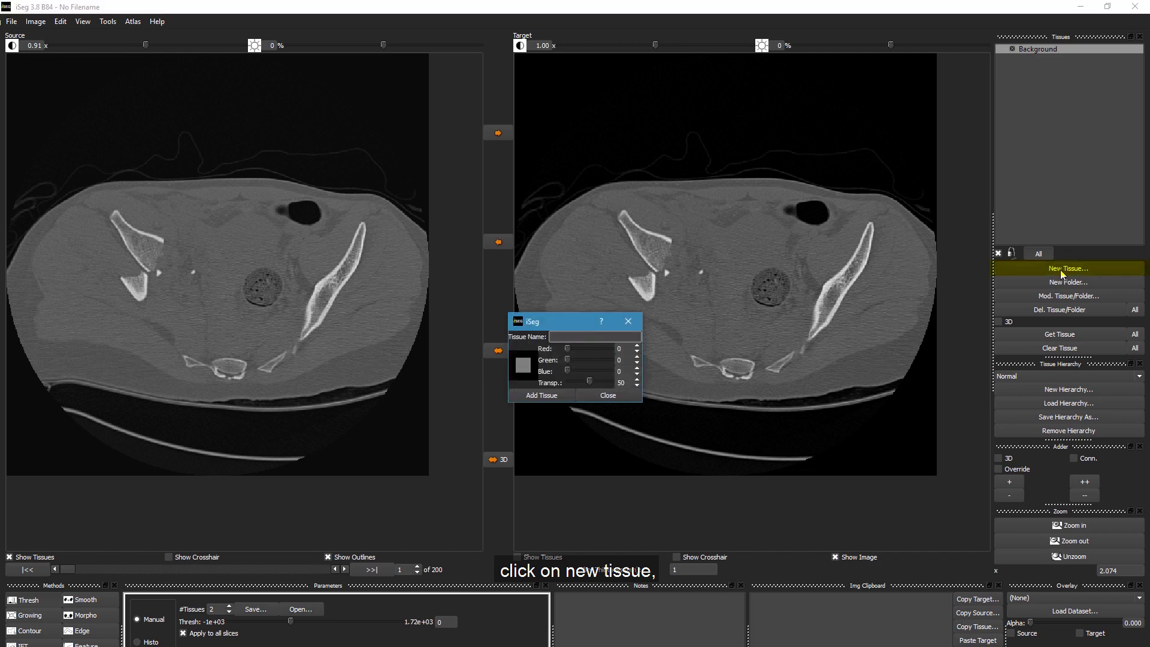
type("Heart")
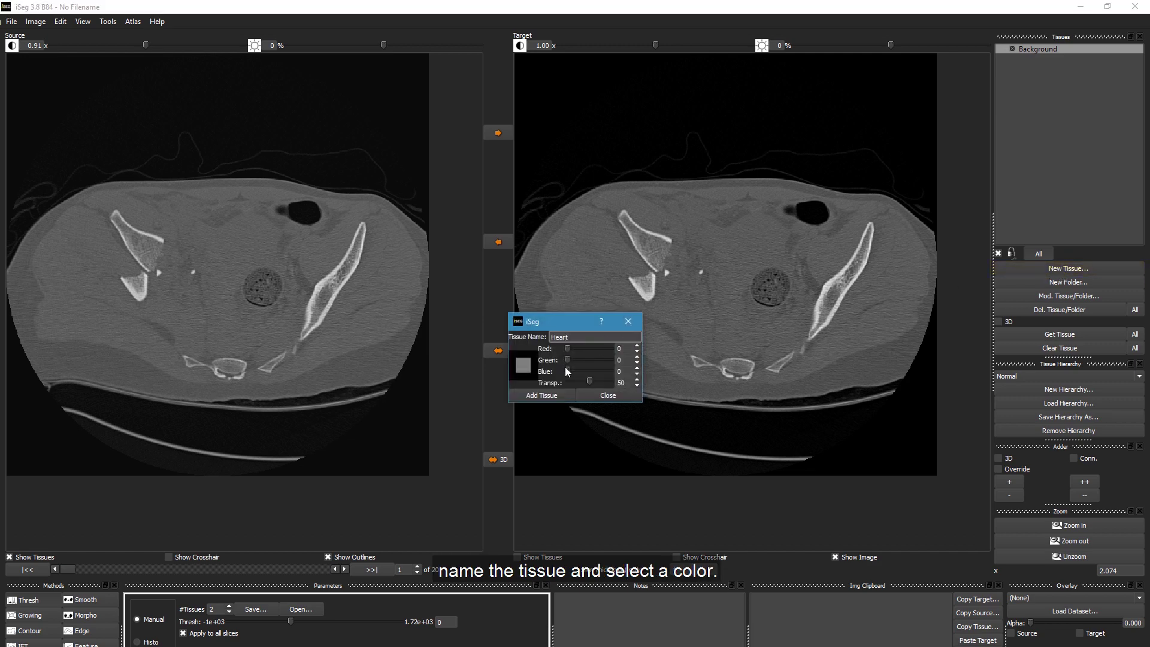
left_click_drag(567, 371, 611, 371)
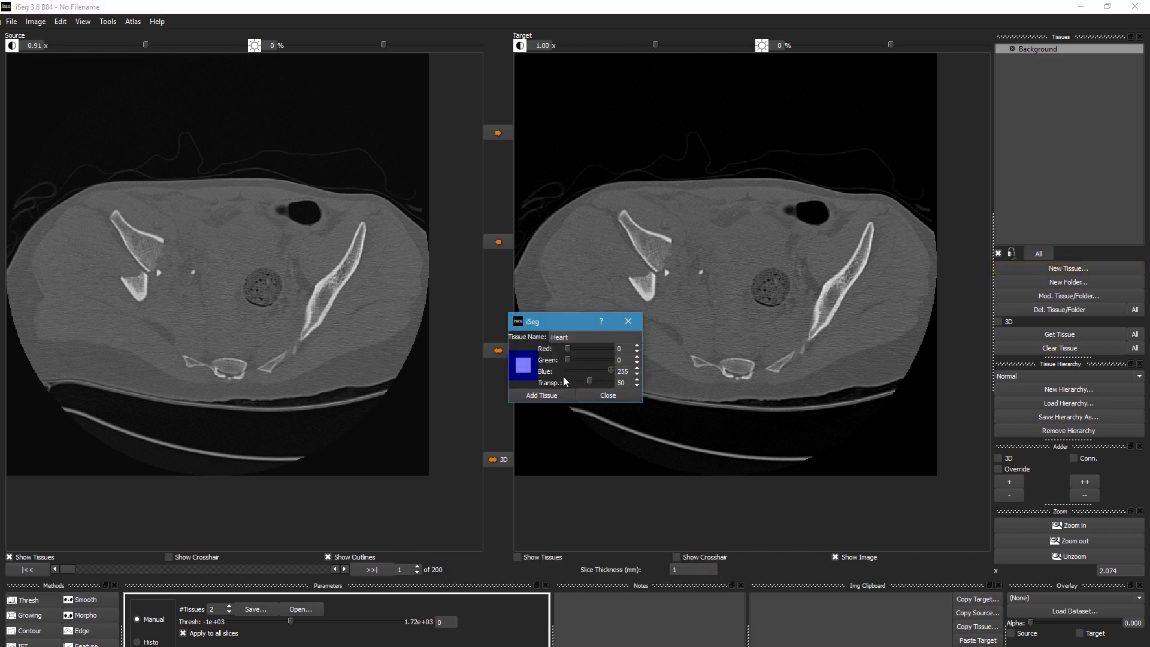
left_click(541, 395)
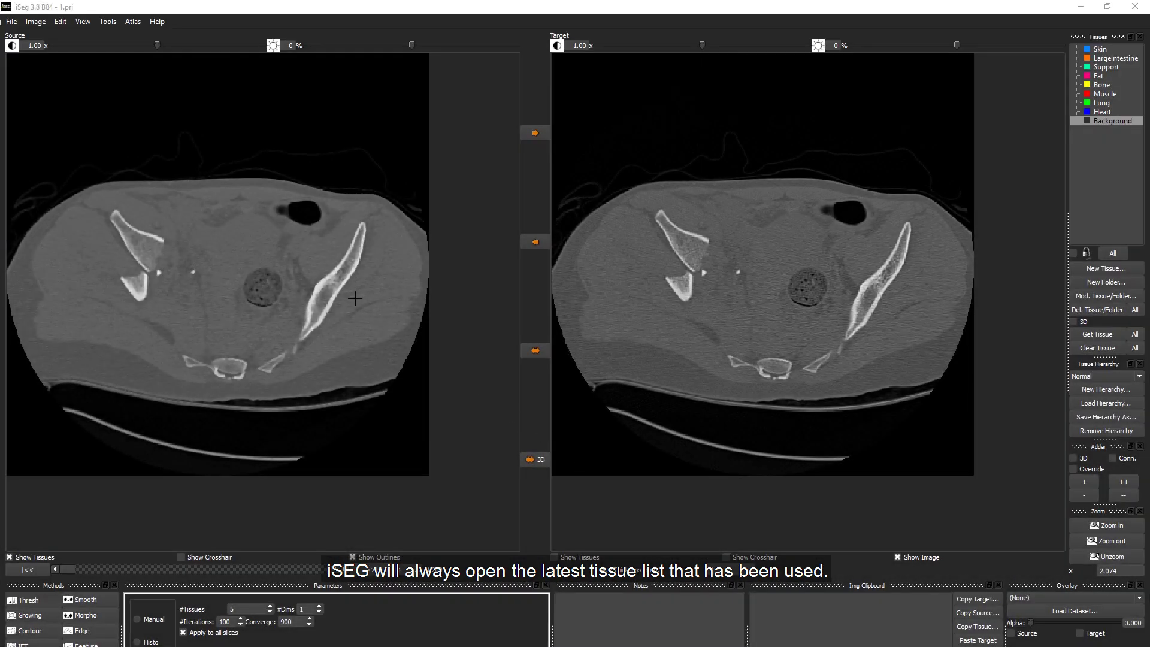
Check the File menu's Save Tissuelist and Open Tissuelist options, then close the menu.
left_click(9, 23)
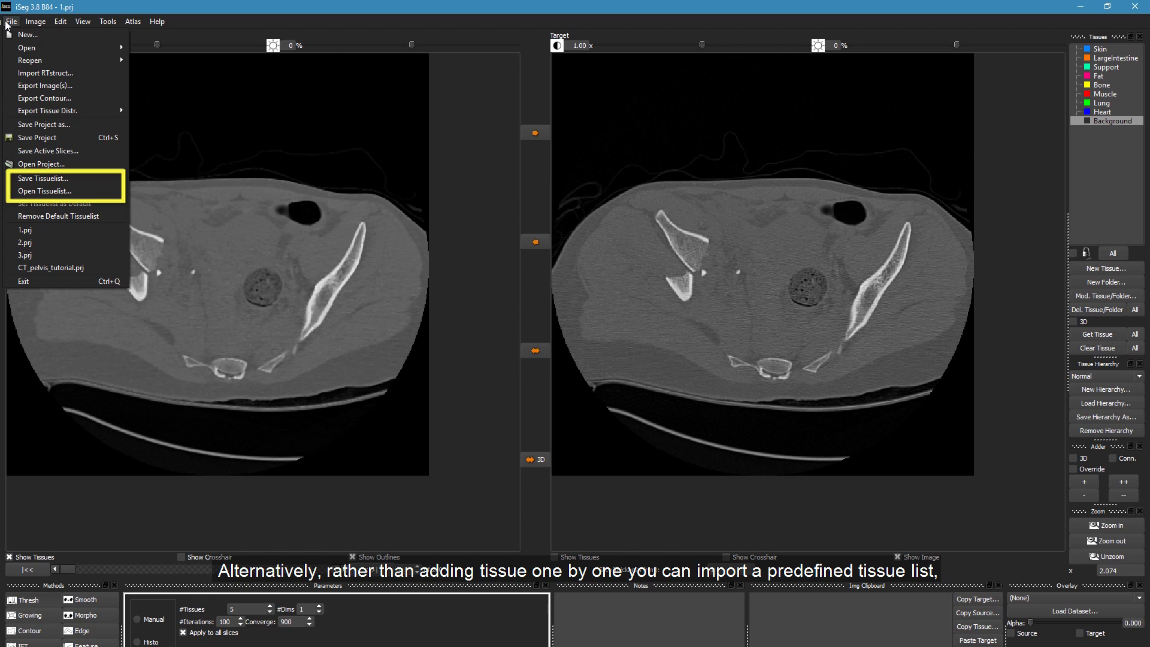
left_click(7, 24)
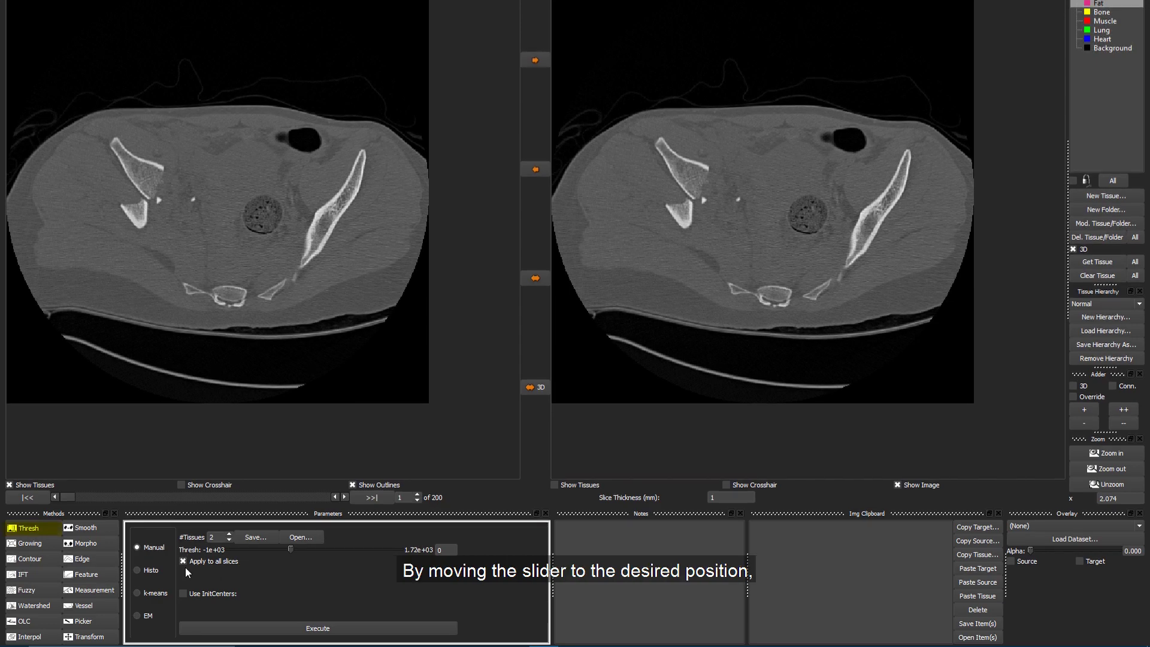
Set the manual threshold to -141 and execute it on all slices.
mouse_move(288, 550)
left_mouse_down()
mouse_move(311, 555)
mouse_move(294, 557)
left_mouse_up()
left_click(446, 550)
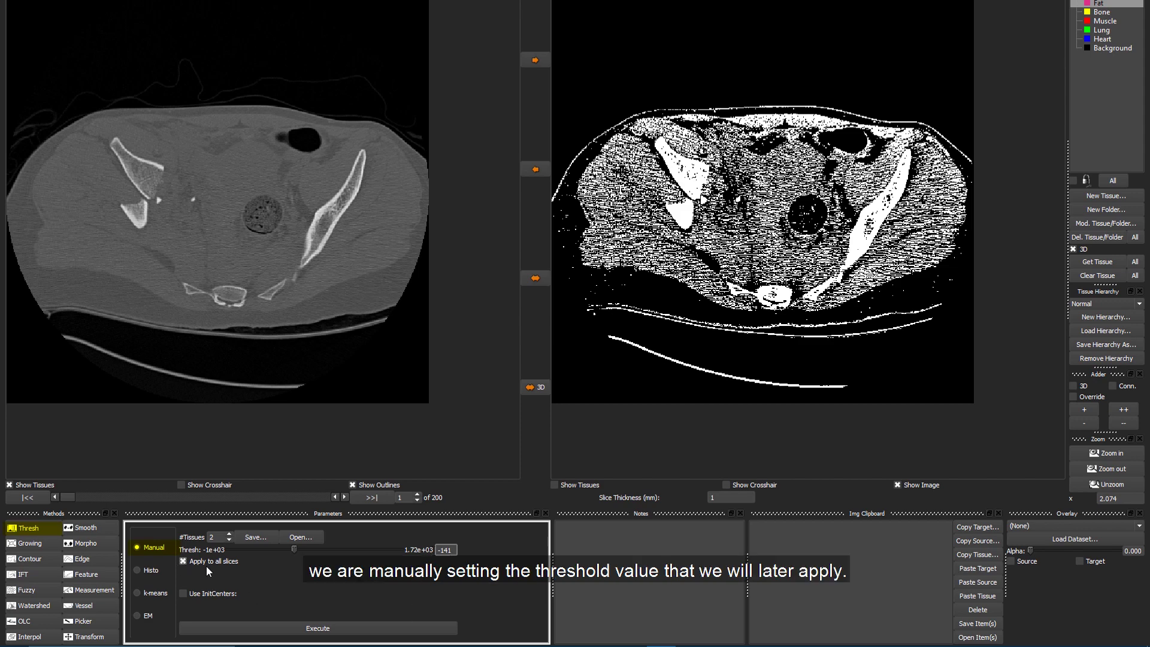
left_click(310, 628)
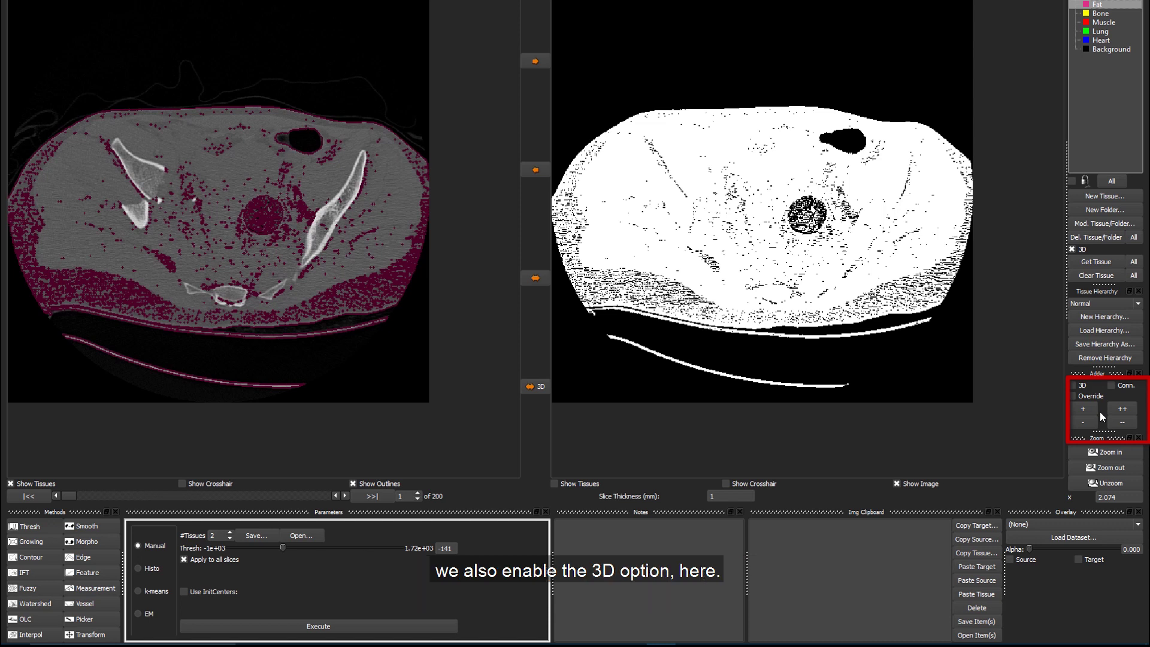
Enable 3D adding into the Fat tissue and assign the whole body mask to Fat.
left_click(1073, 385)
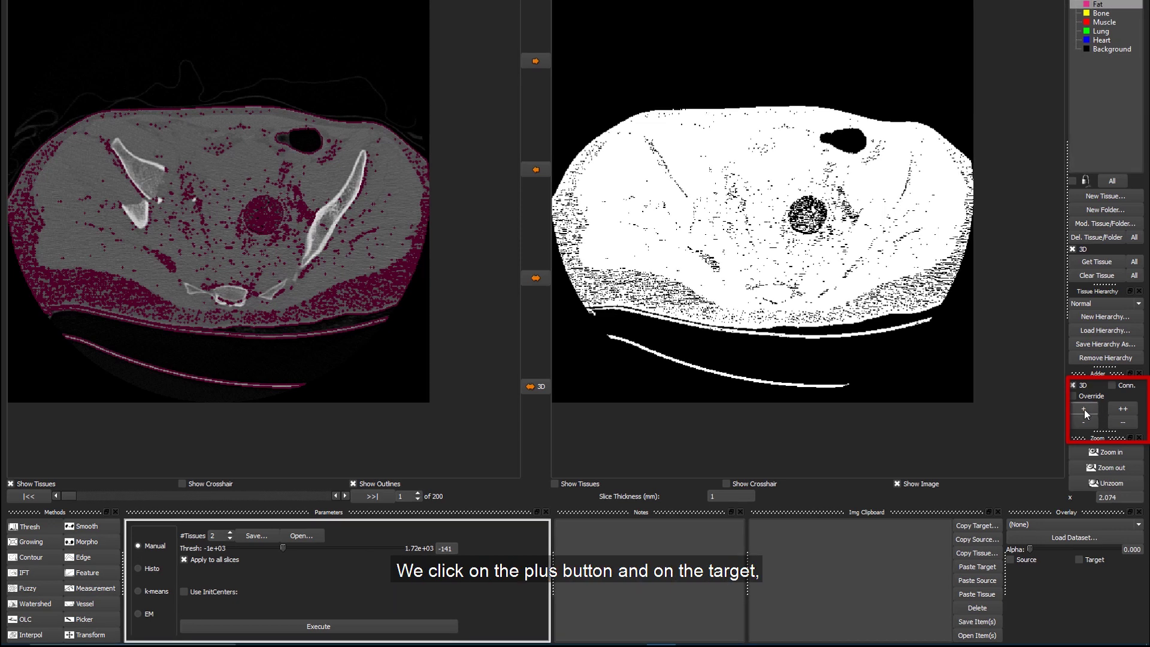
left_click(1084, 412)
left_click(922, 211)
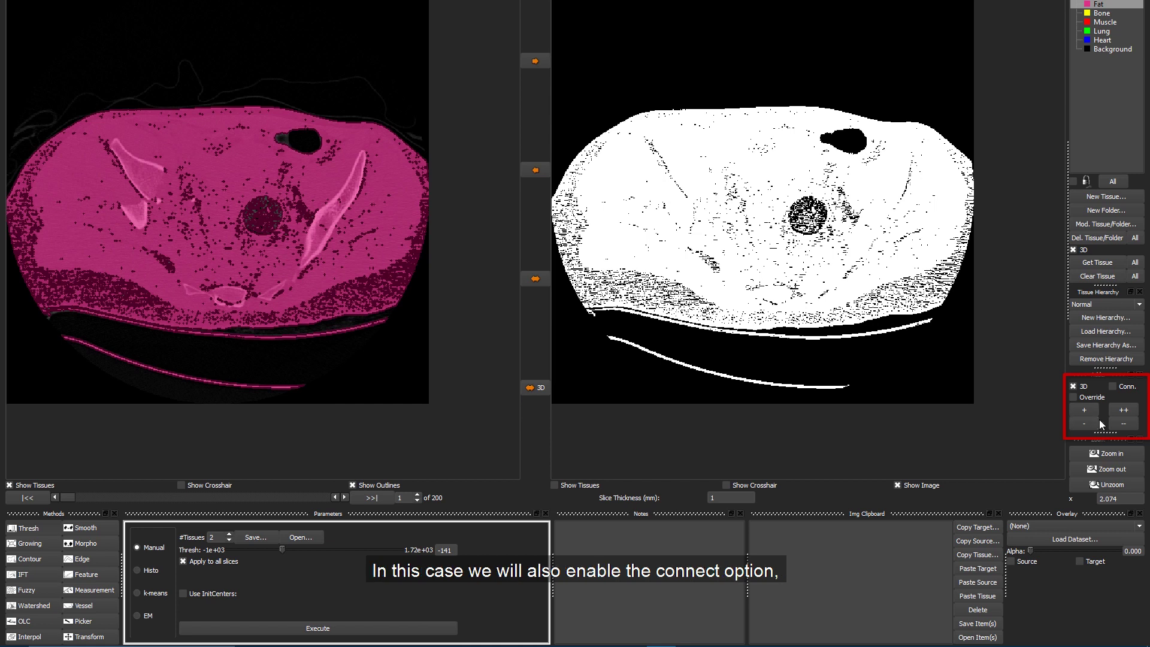
With Conn. enabled, subtract the connected support band under the body from Fat, then load Fat into the target.
left_click(1126, 388)
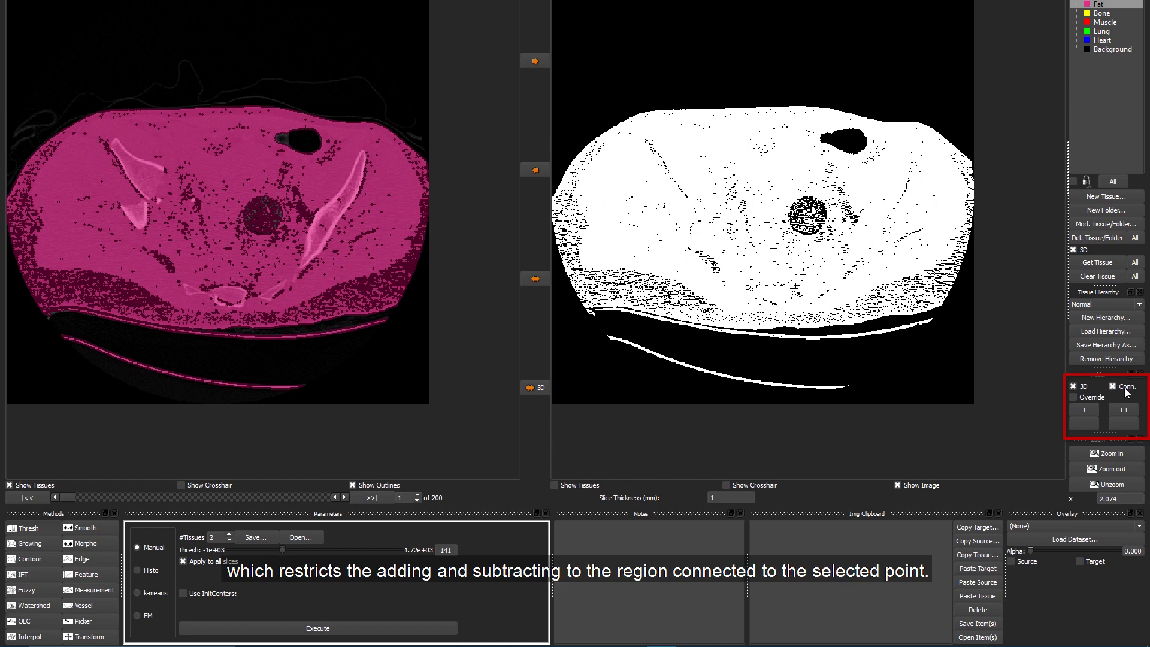
scroll(286, 340, "up", 3)
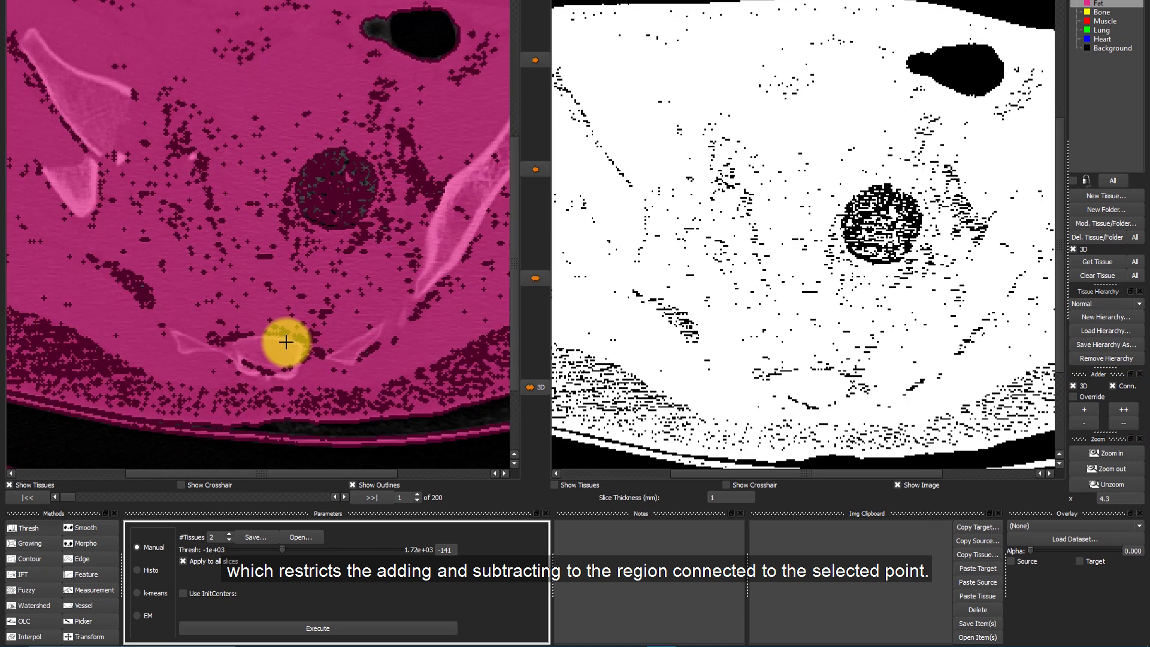
scroll(286, 342, "down", 3)
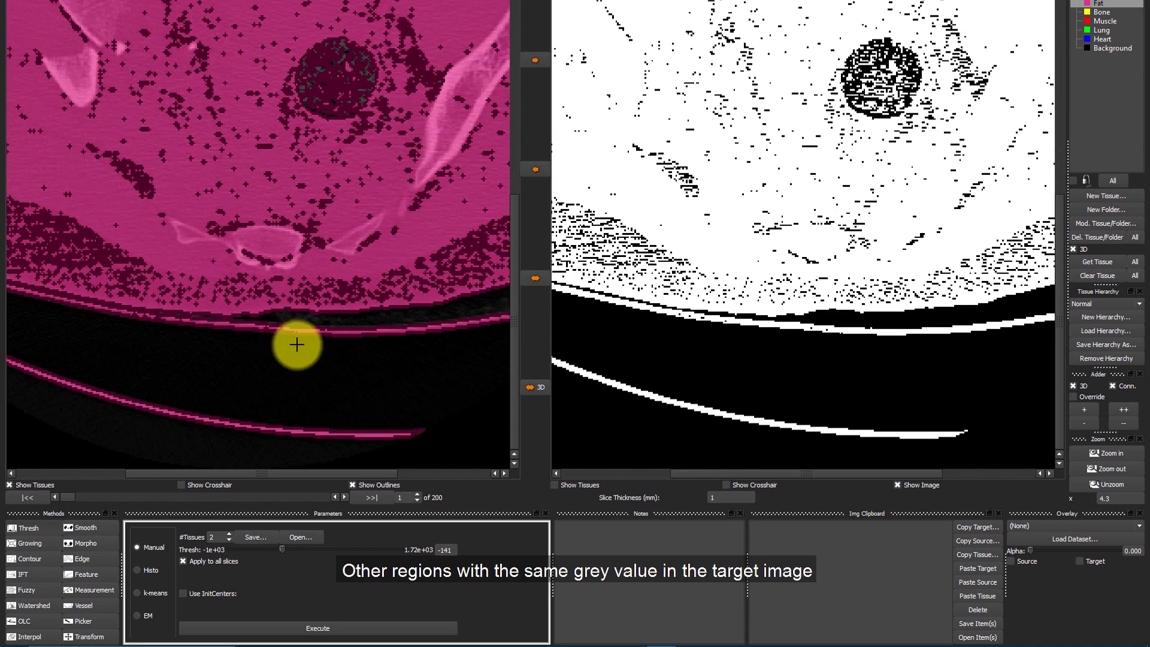
left_click(1124, 424)
left_click(903, 435)
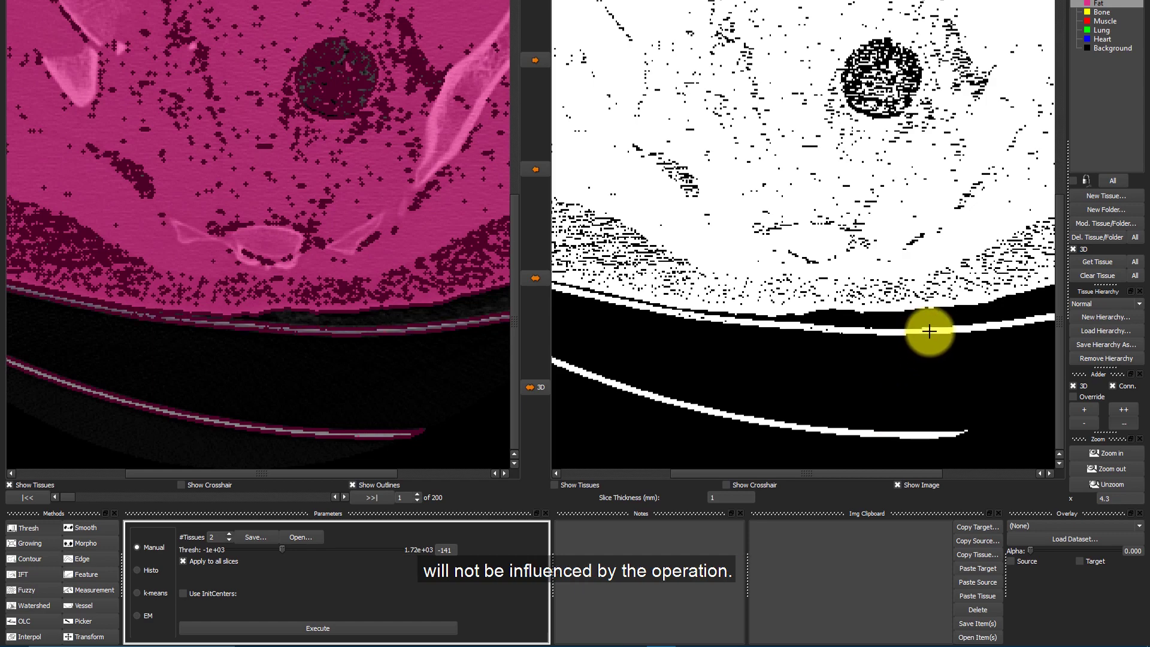
scroll(929, 331, "down", 3)
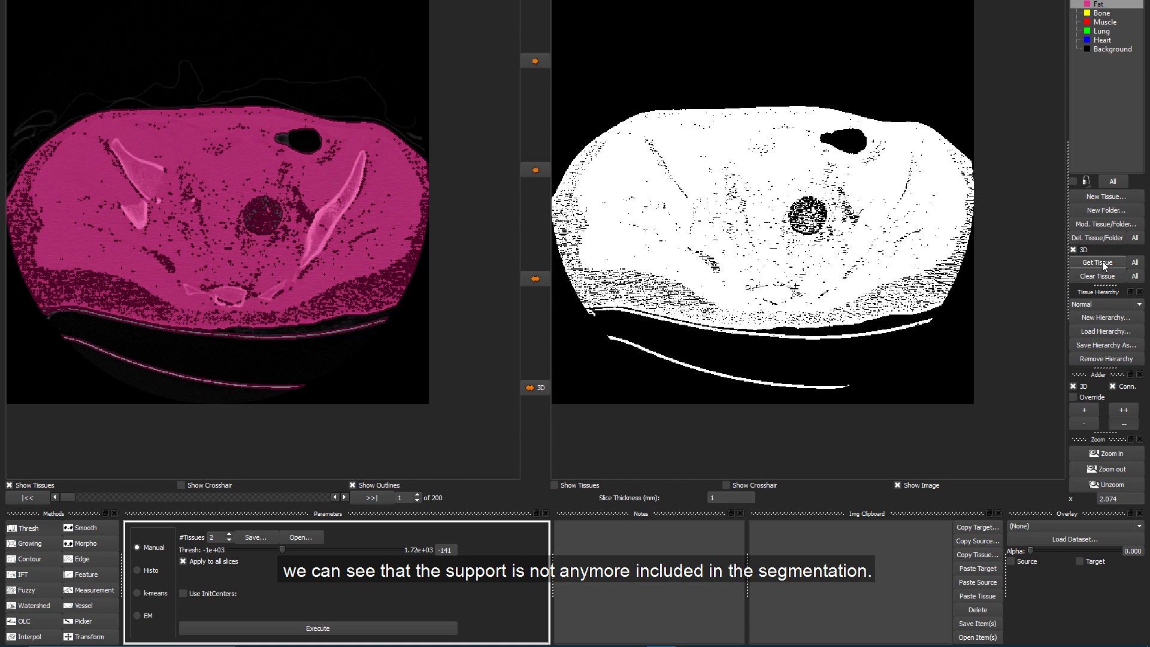
left_click(1104, 266)
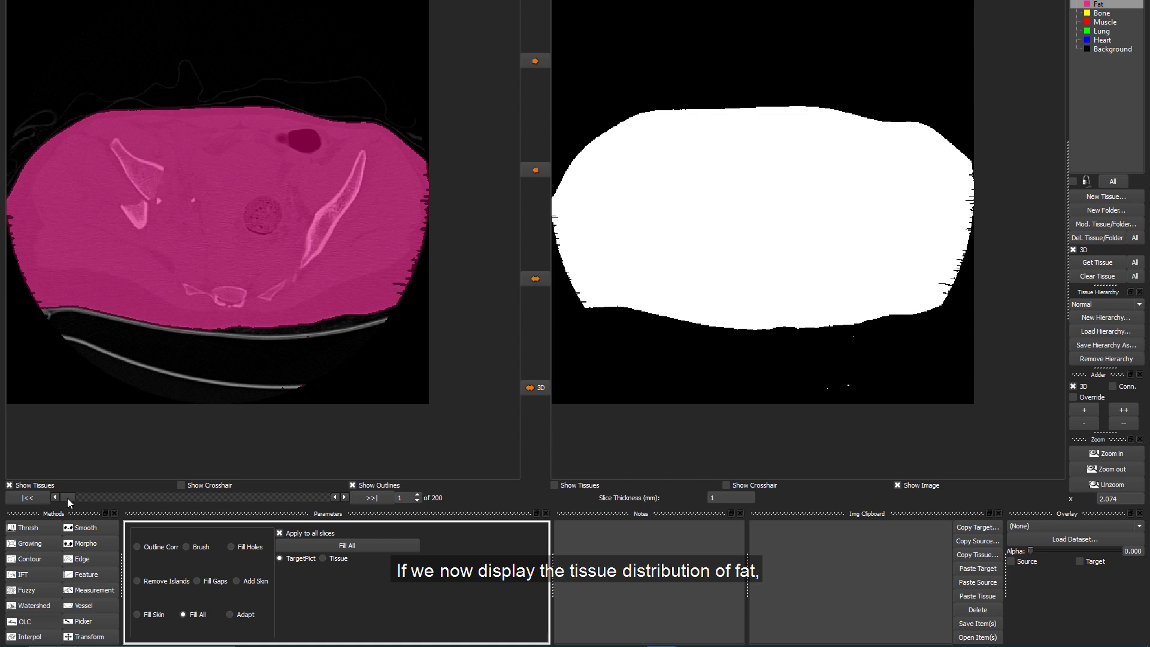
Browse a few slices further into the volume to inspect the Fat coverage.
left_click_drag(67, 497, 142, 508)
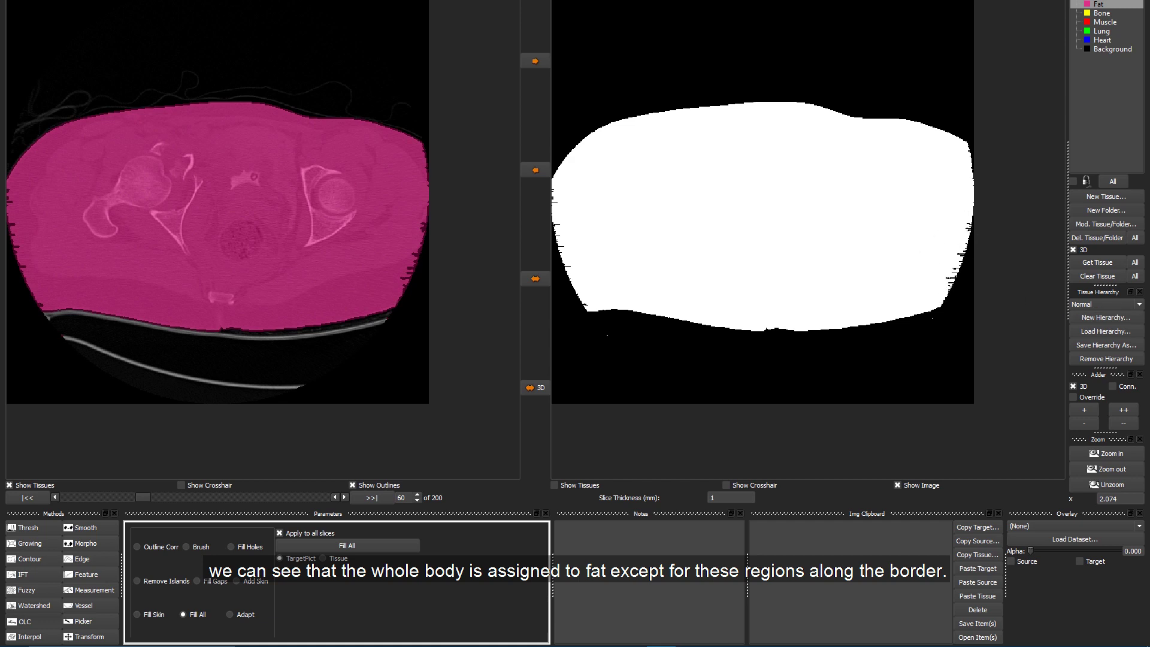
left_click_drag(145, 494, 122, 508)
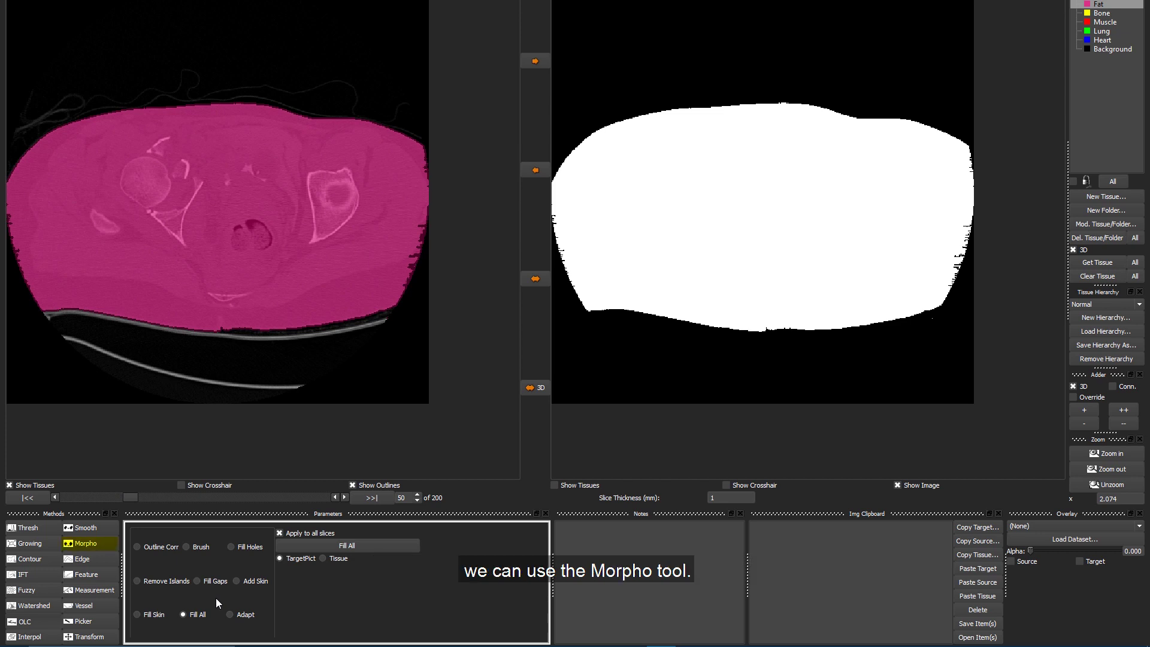
Apply a morphological Close with n=2 on all slices and show tissue colours on the target.
left_click(88, 545)
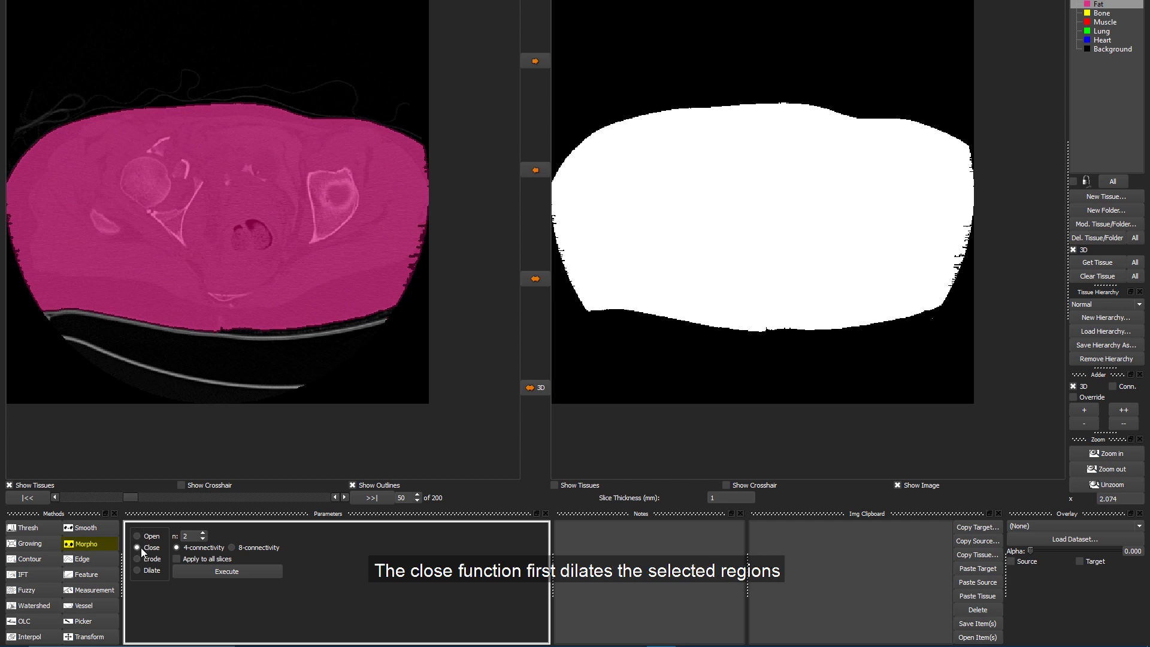
left_click(211, 574)
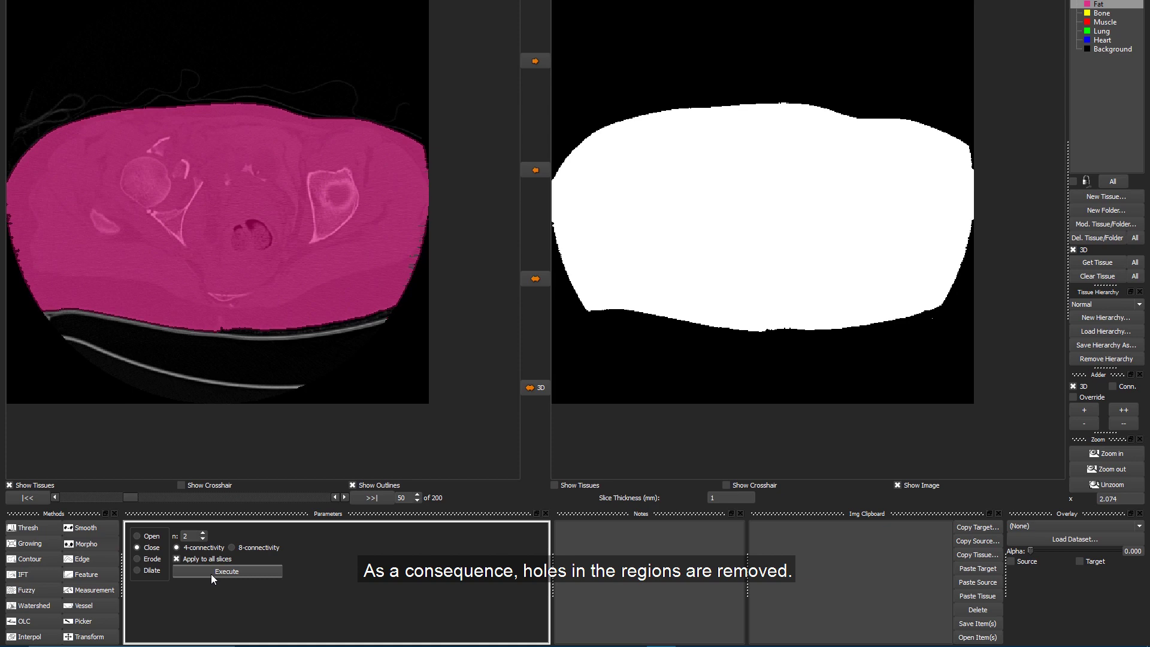
left_click(578, 486)
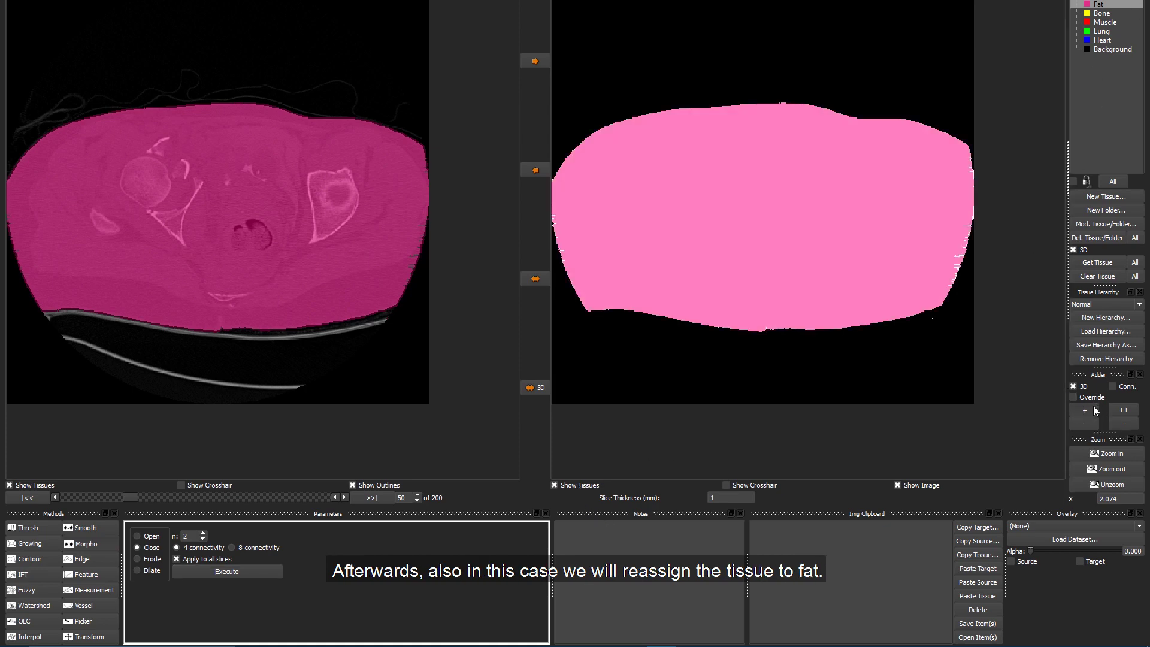
scroll(960, 251, "up", 5)
left_click_drag(896, 474, 974, 474)
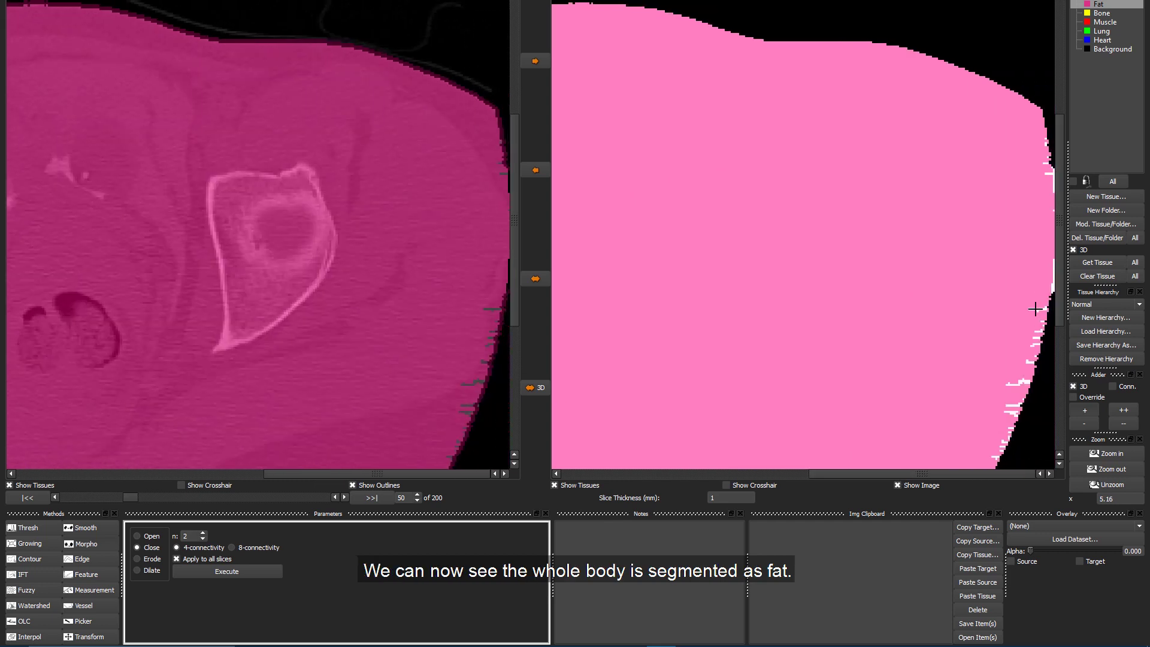
scroll(1036, 309, "down", 3)
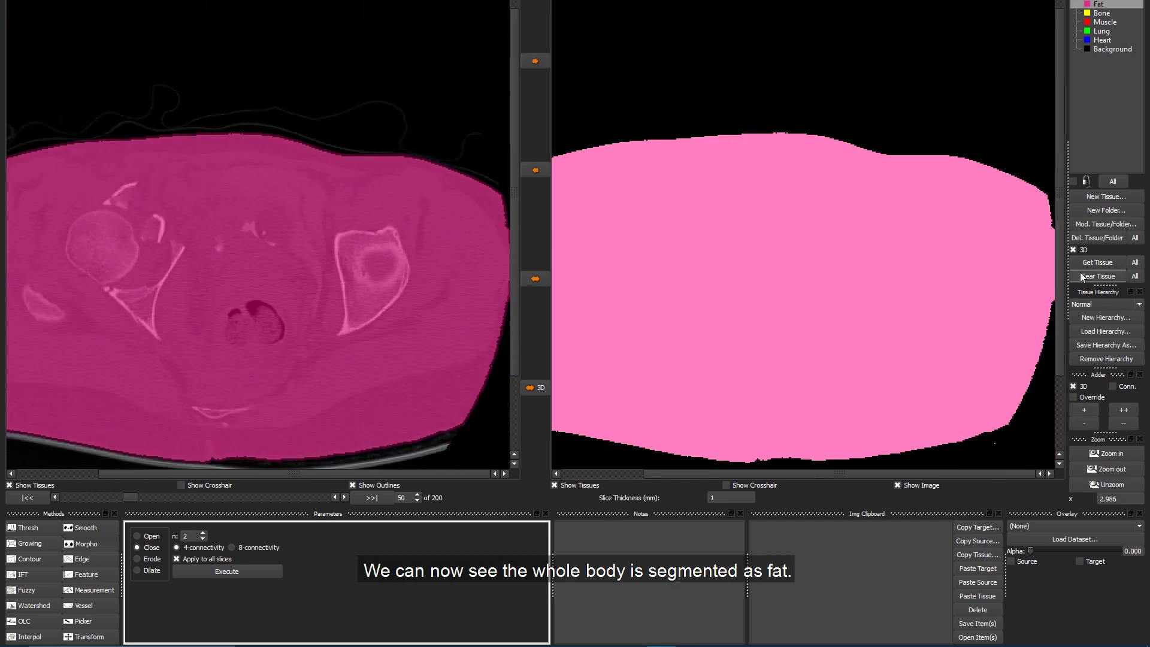
Move to a slice near the end of the volume and select the Background tissue.
scroll(909, 265, "down", 2)
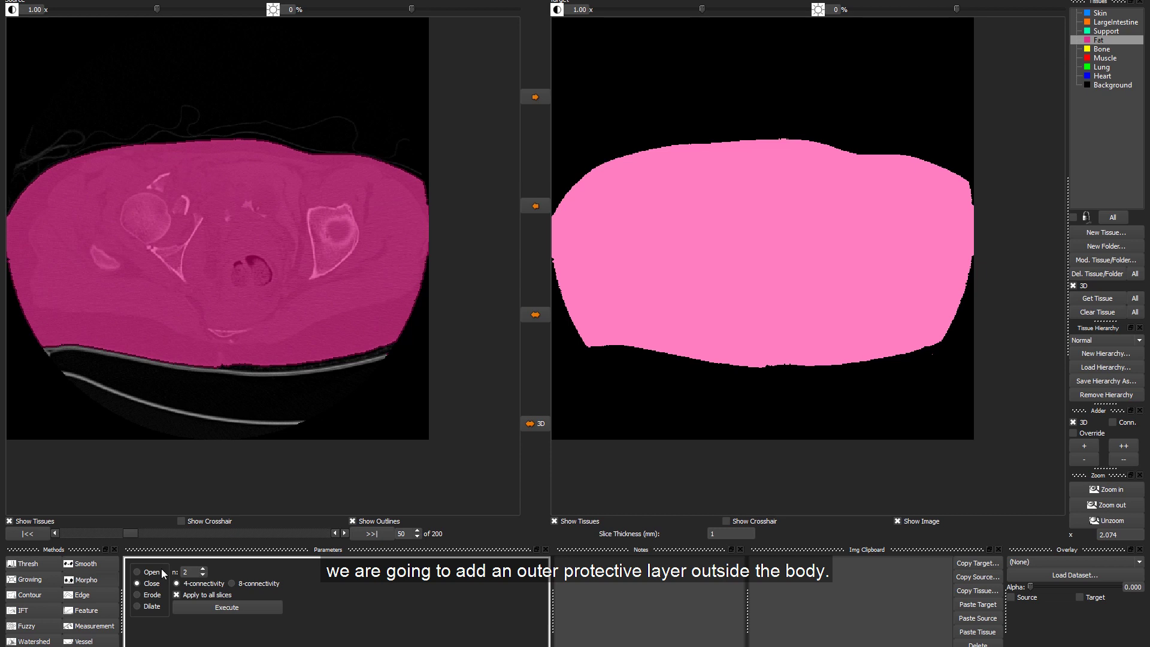
left_click_drag(130, 536, 109, 567)
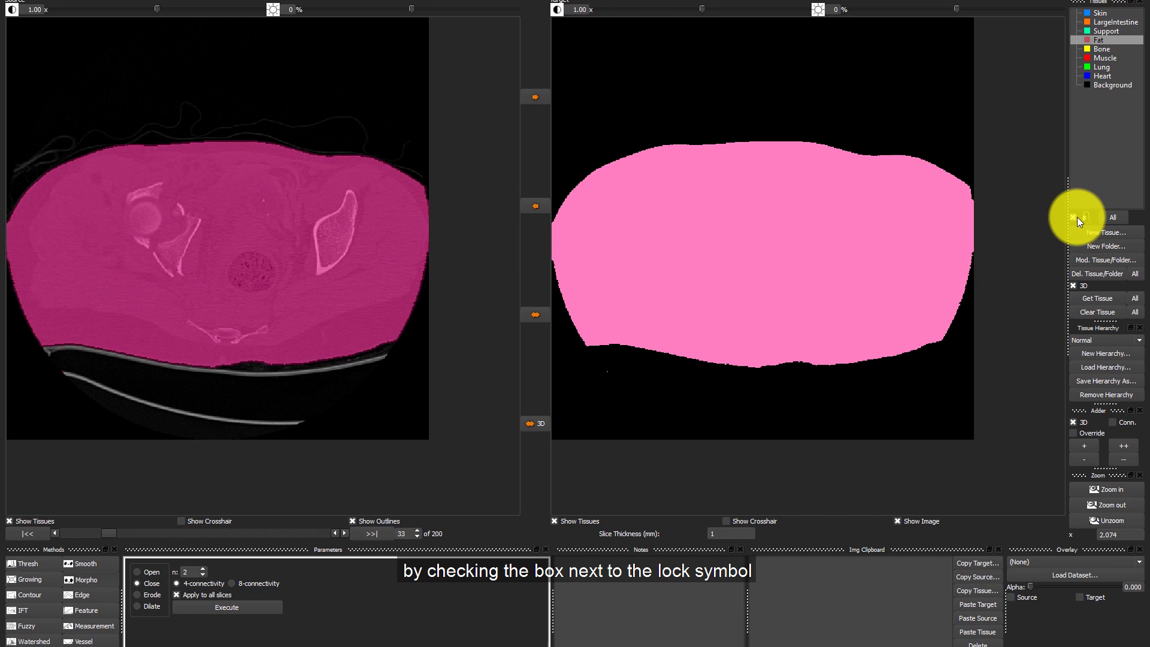
left_click(1126, 84)
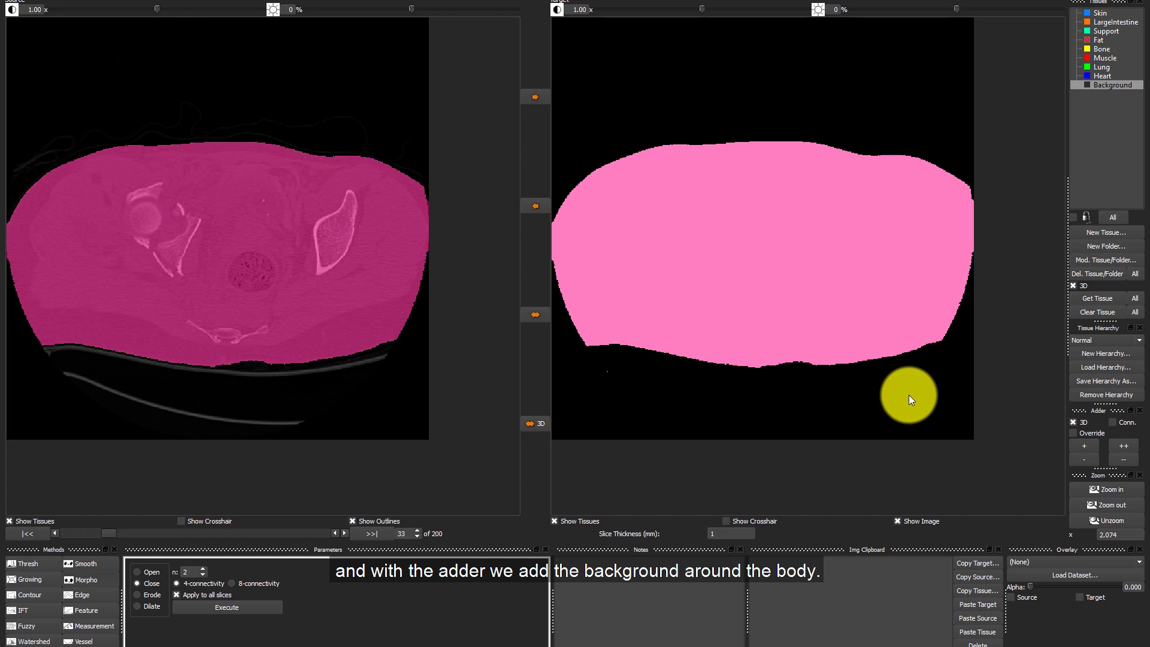
Recolour the Background tissue dark green (Green about 140).
double_click(1124, 84)
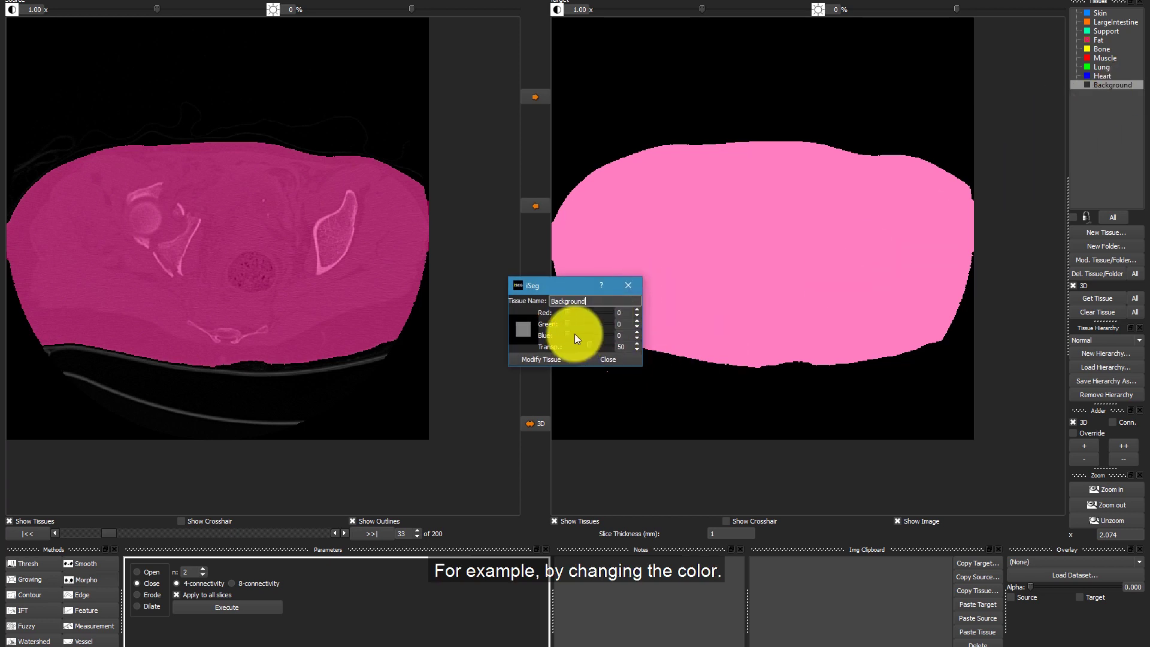
left_click_drag(566, 322, 591, 322)
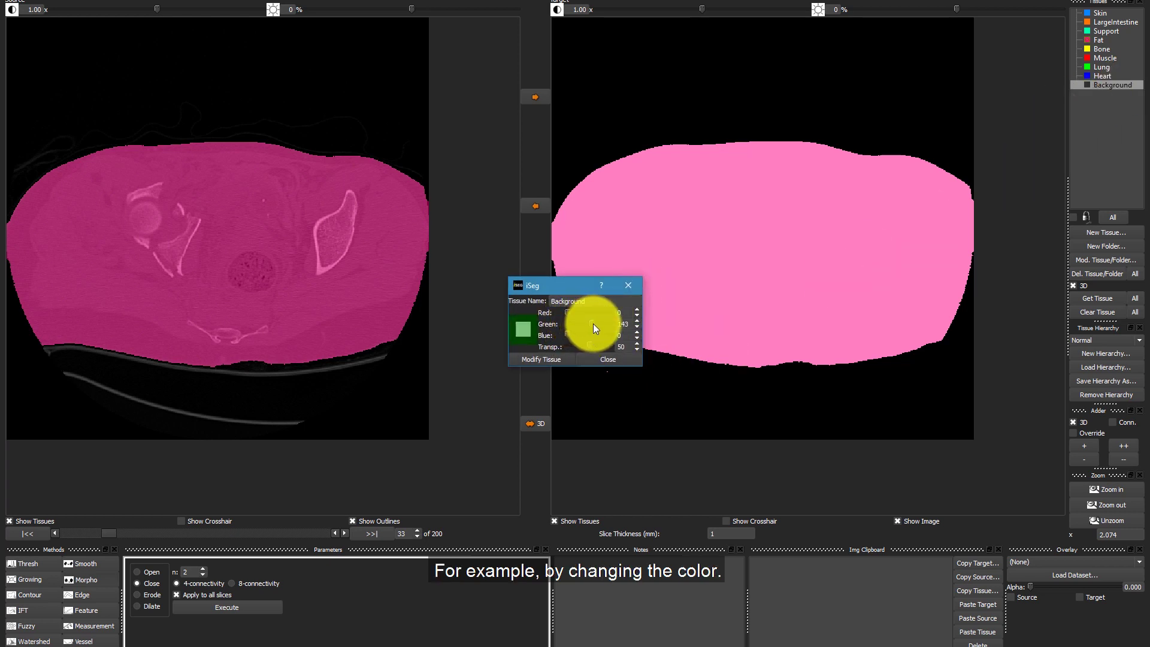
left_click(554, 359)
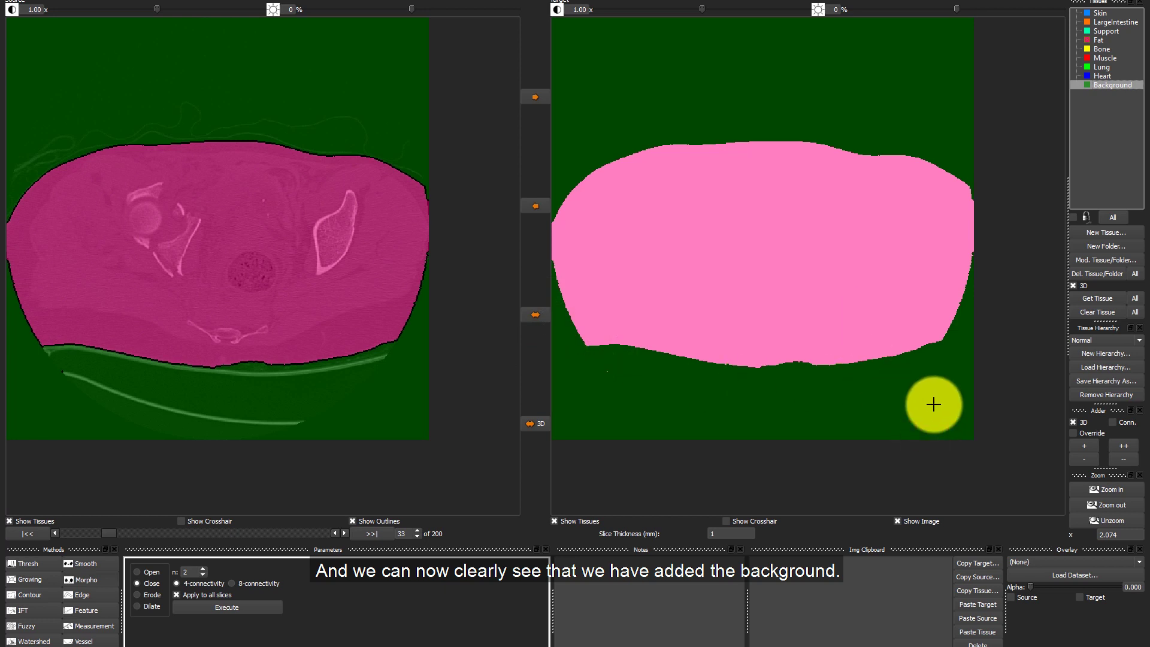